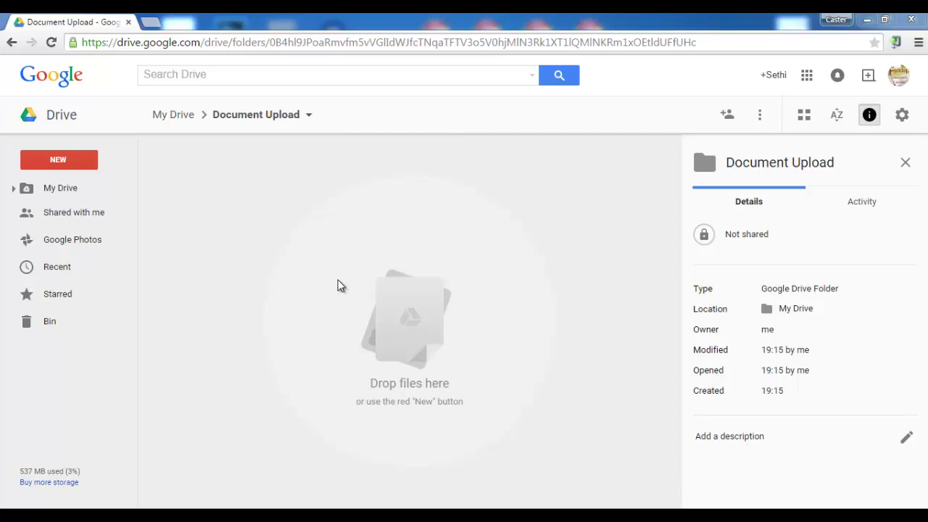
Step: Upload the Word file "For upload" from the Documents library's New folder into the Document Upload folder and preview it
left_click(130, 517)
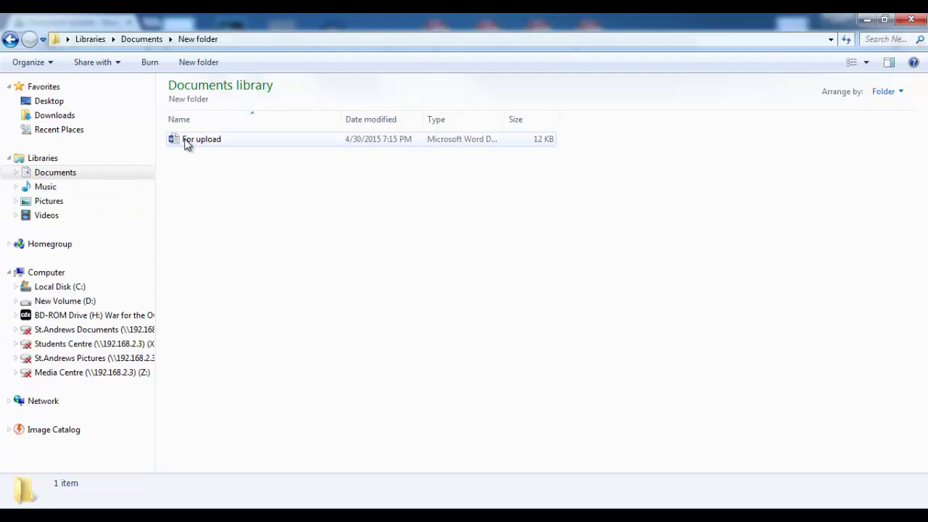
left_click_drag(187, 142, 327, 312)
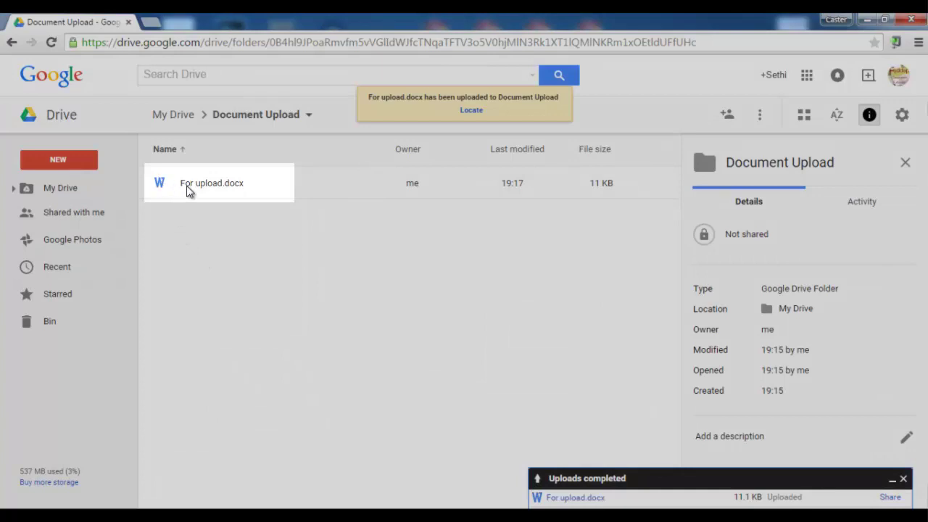
double_click(267, 184)
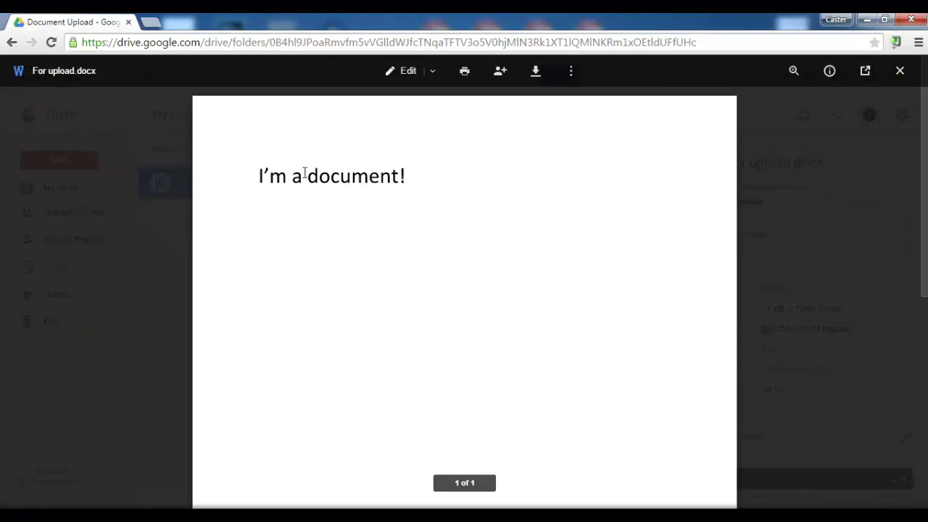
left_click_drag(305, 173, 338, 239)
left_click(314, 174)
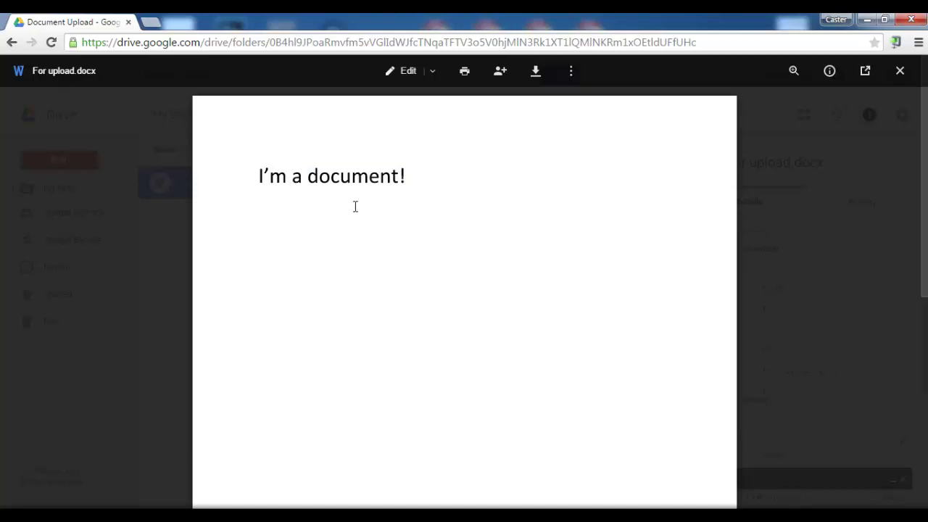
Step: Open the previewed For upload.docx for editing in Google Docs, then return to the Document Upload folder's file list
left_click(408, 69)
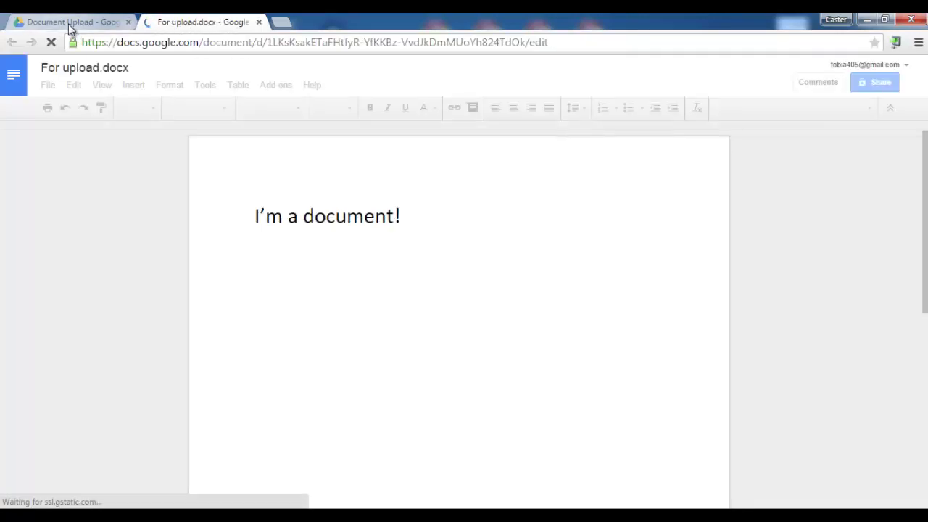
left_click(69, 22)
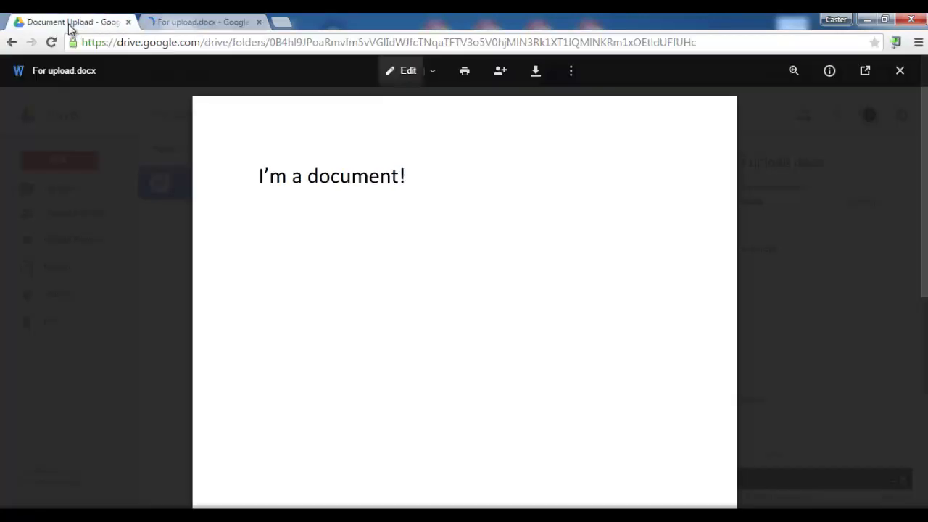
left_click(170, 262)
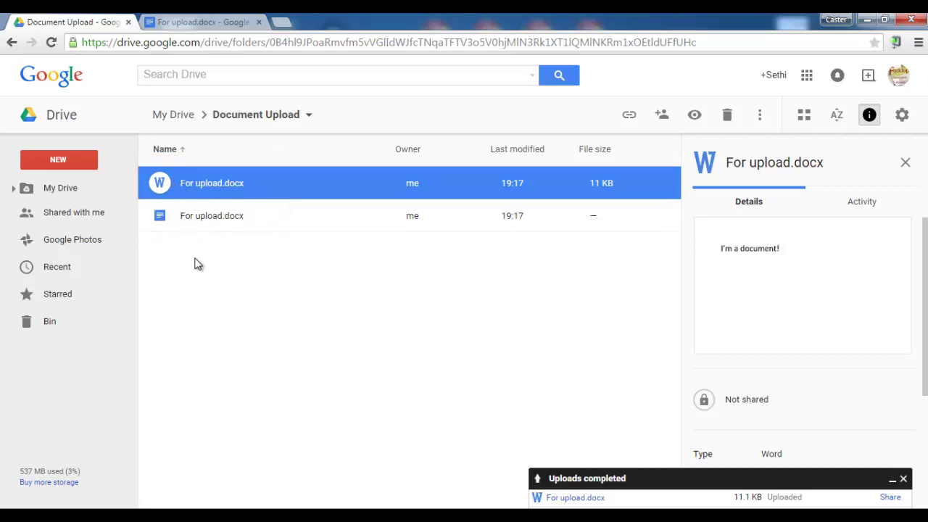
Step: Compare the original Word file with its Google Docs copy in the folder and inspect the copy's text in the editor
left_click(210, 24)
left_click(102, 22)
left_click(211, 217)
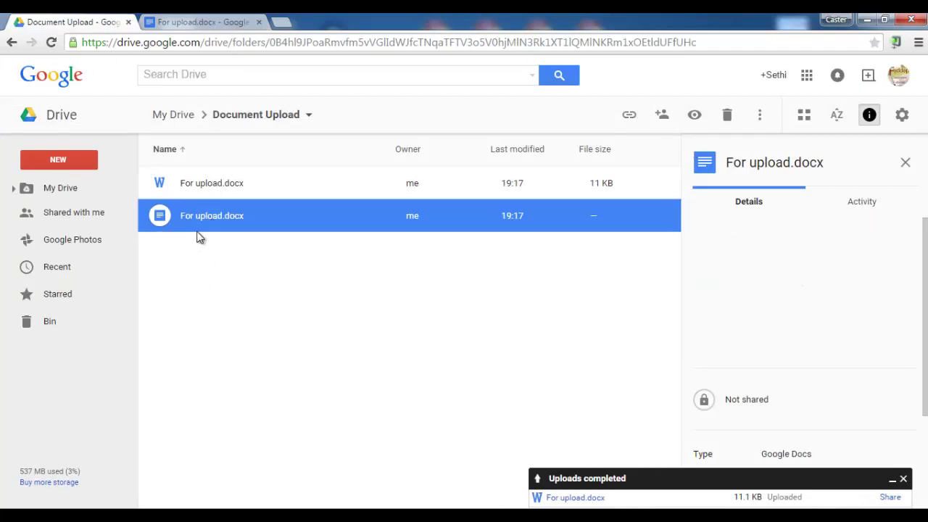
left_click(193, 190)
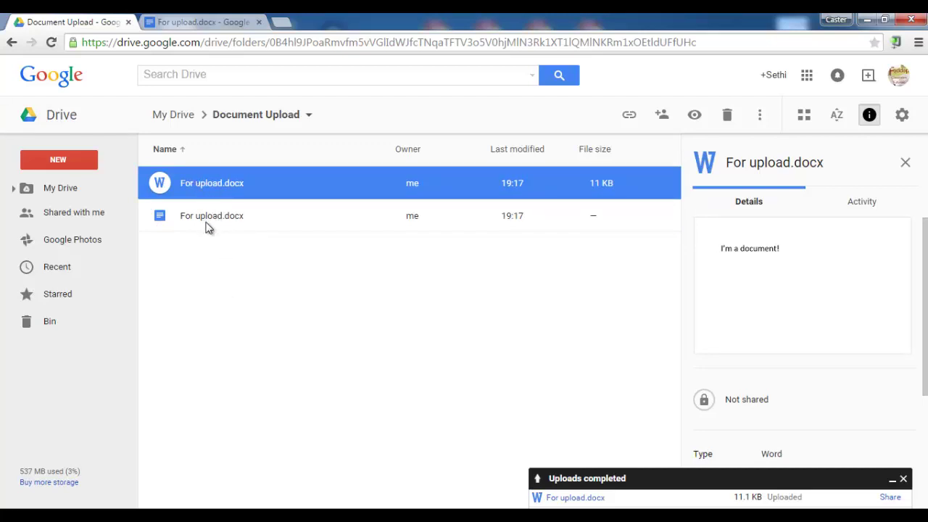
left_click(190, 23)
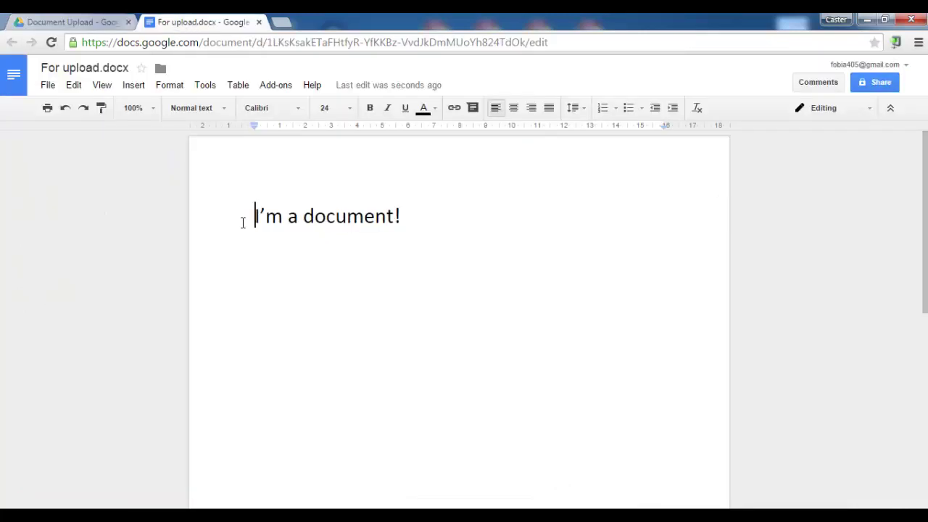
left_click(361, 220)
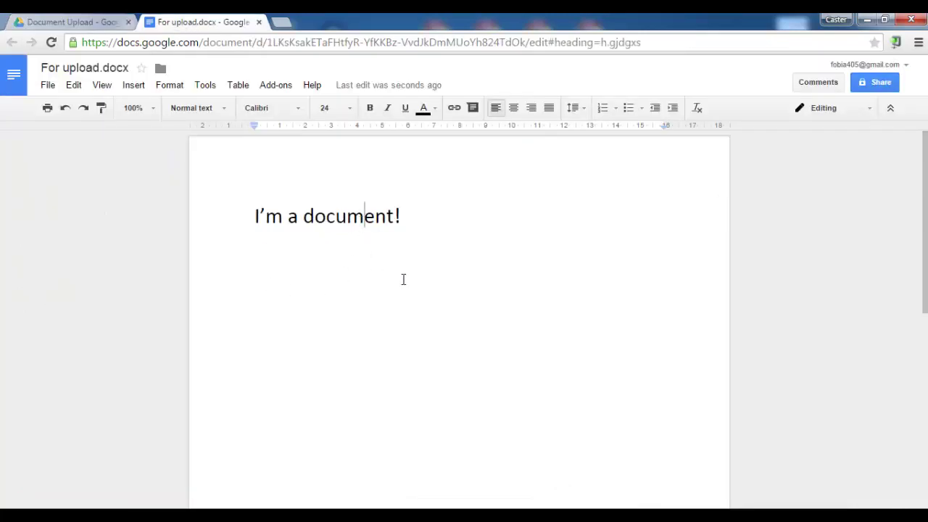
Step: Close the Google Docs copy and remove both For upload.docx files from the Document Upload folder
left_click(259, 21)
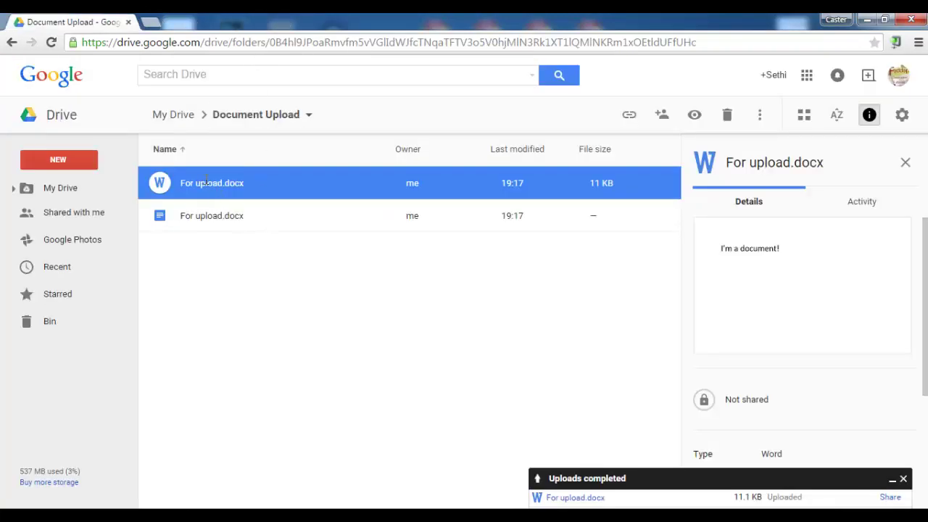
left_click(204, 220, "ctrl")
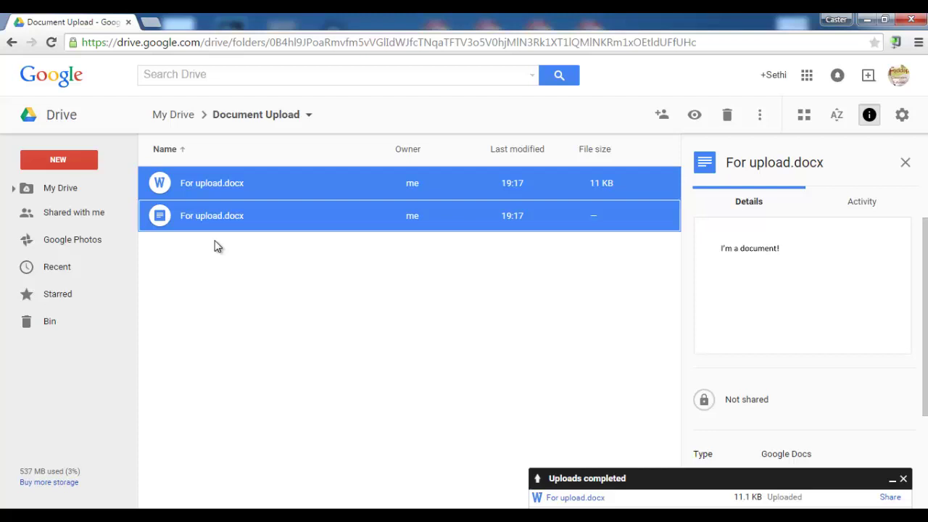
key("Delete")
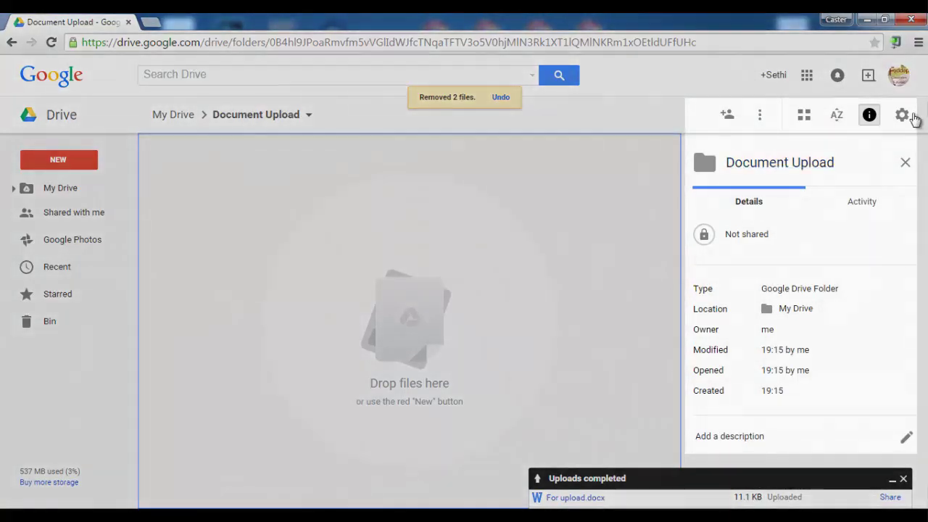
Step: Turn on conversion of uploaded files to Google Docs editor format in the Drive settings
left_click(903, 116)
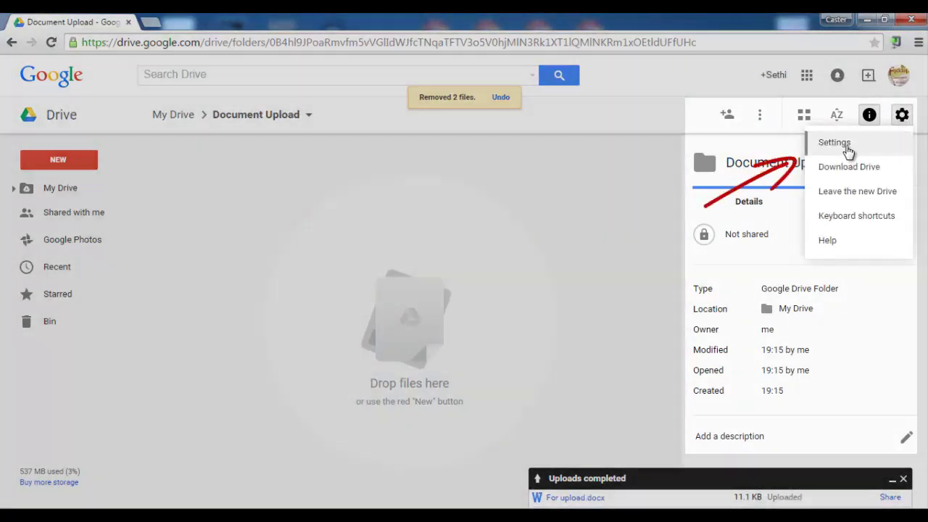
left_click(847, 149)
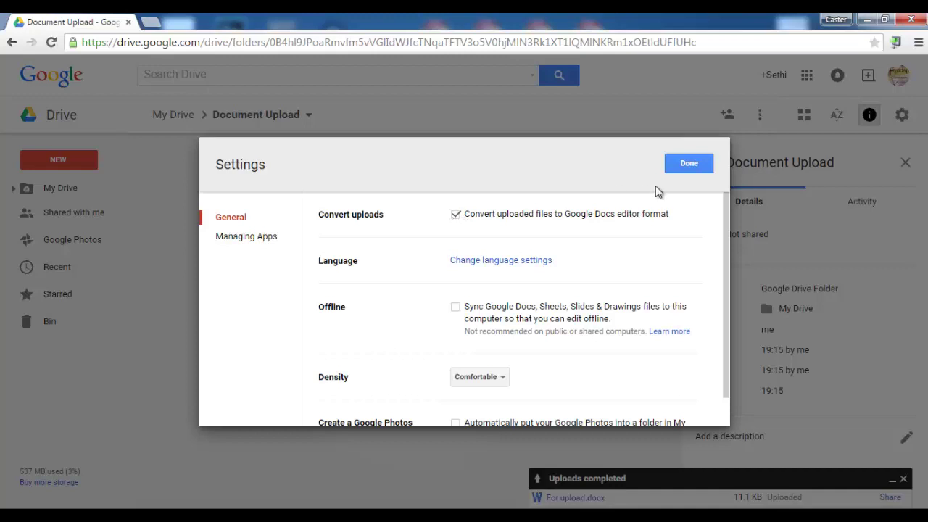
left_click(687, 172)
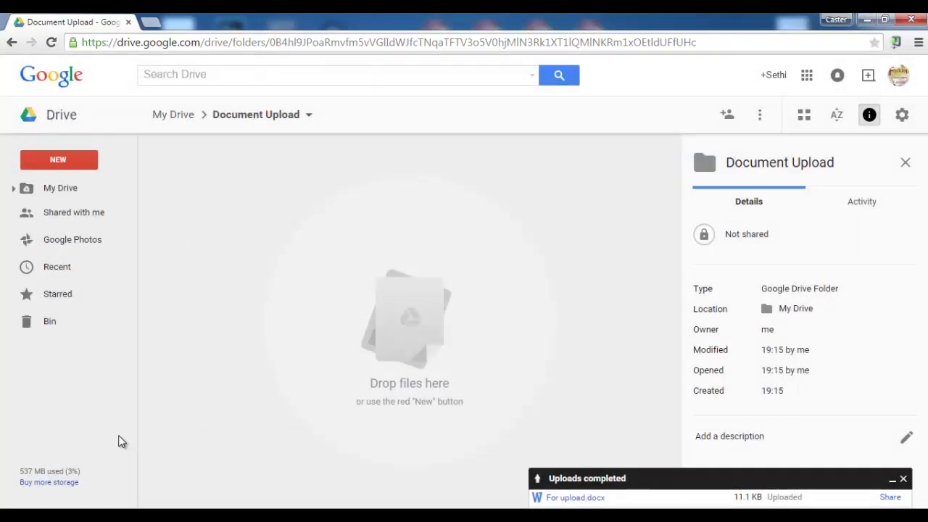
Step: Upload the "For upload" Word file to the Document Upload folder again and check the converted document in Google Docs
left_click(116, 517)
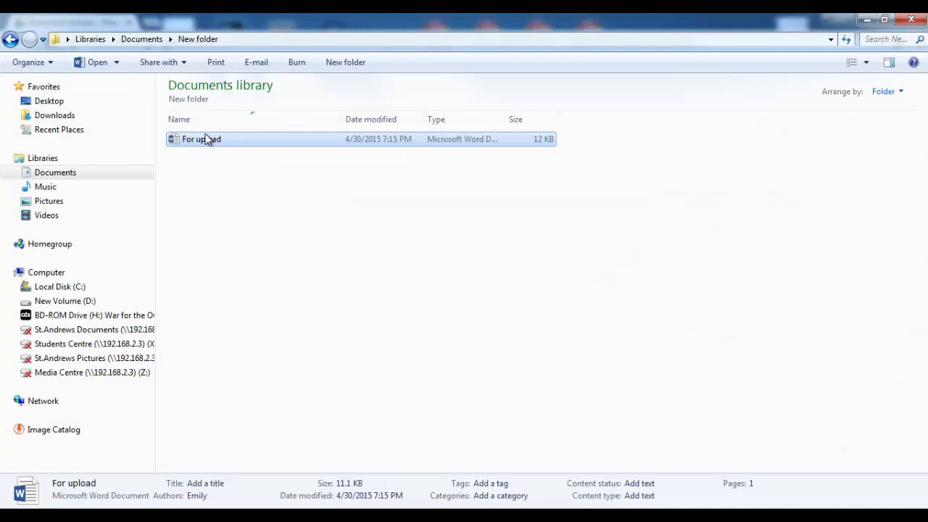
left_click_drag(208, 138, 305, 234)
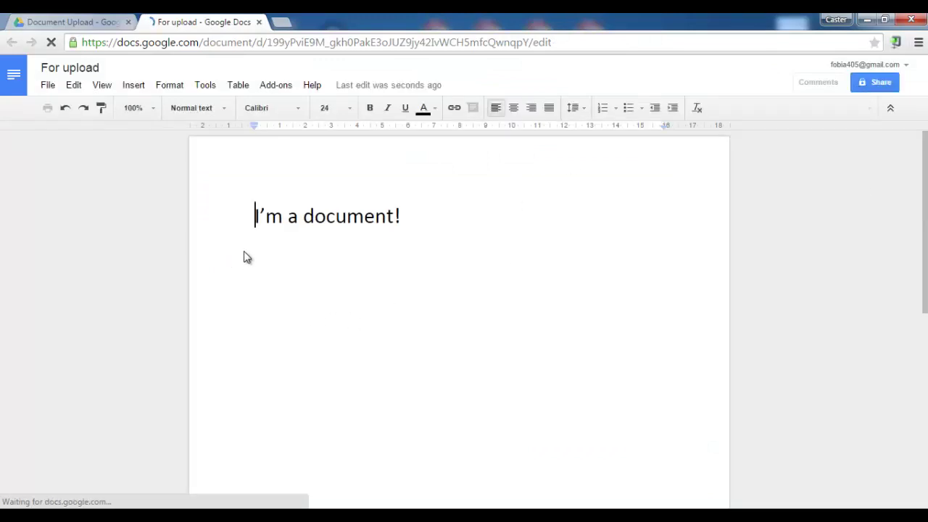
left_click(74, 23)
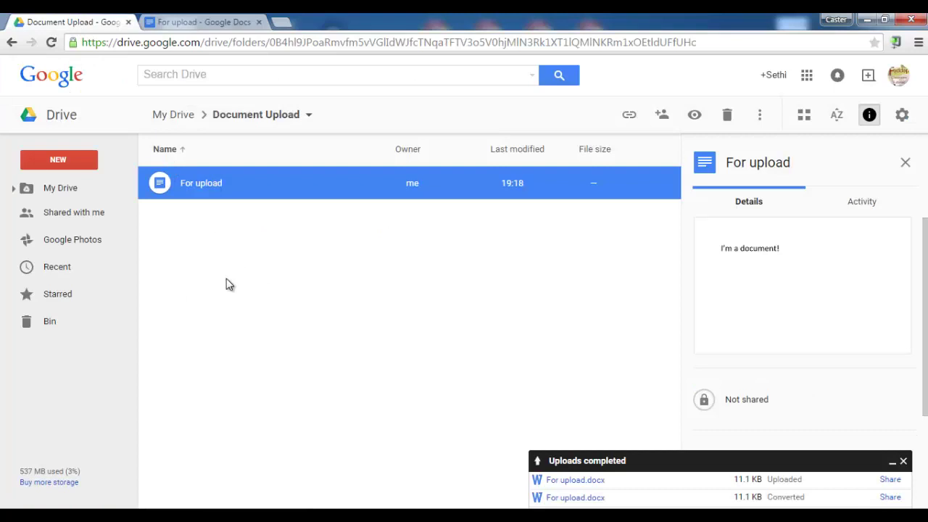
left_click(214, 26)
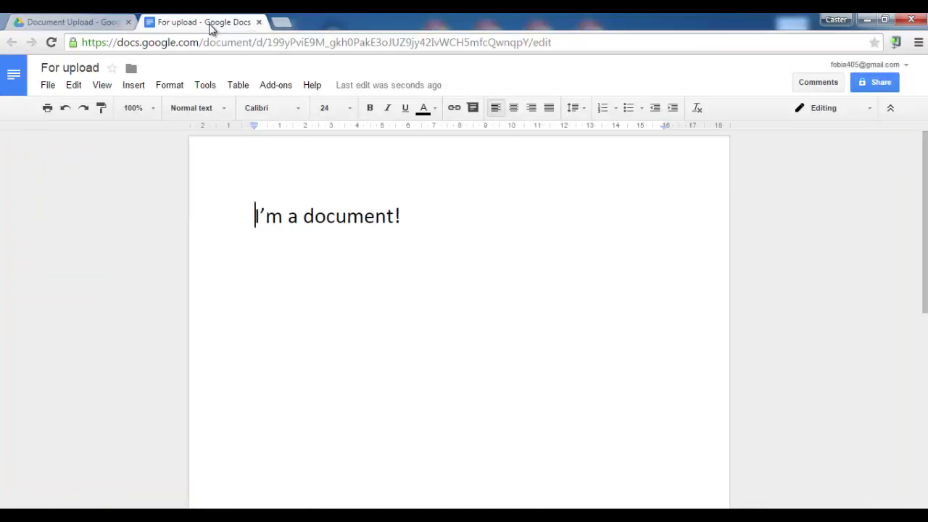
left_click(259, 23)
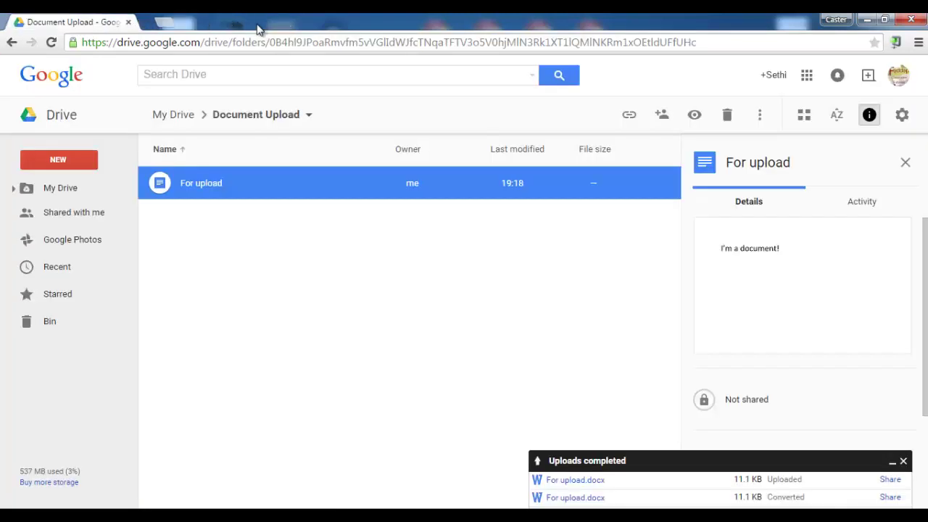
Step: Enable offline syncing of Google Docs, Sheets, Slides and Drawings files to this computer in the Drive settings
left_click(902, 116)
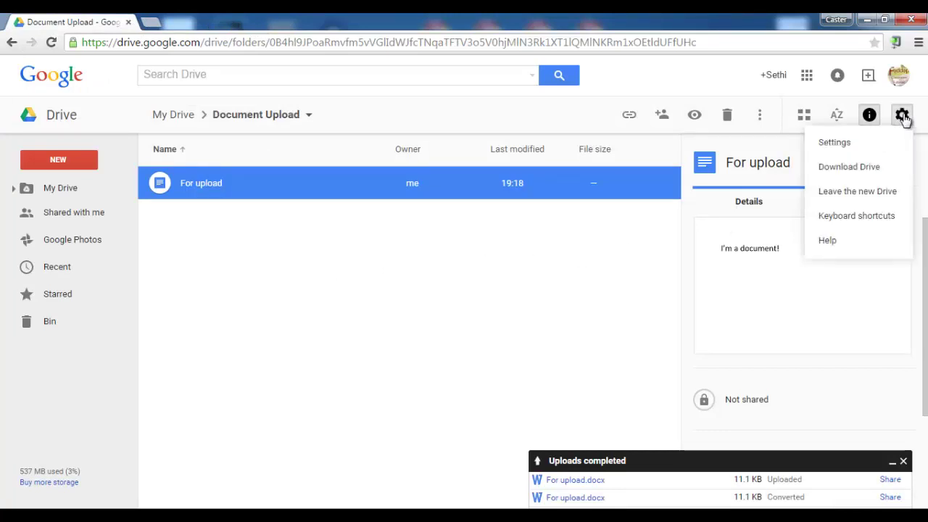
left_click(879, 143)
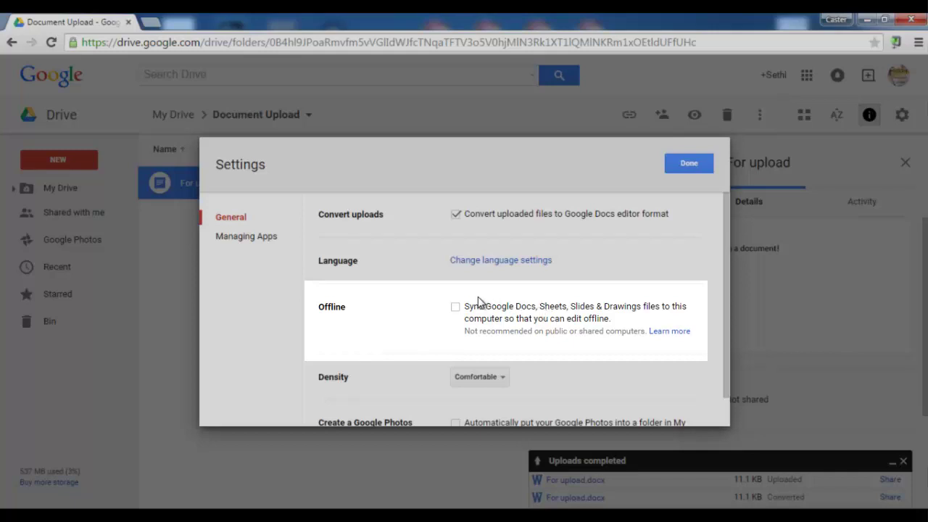
left_click(456, 309)
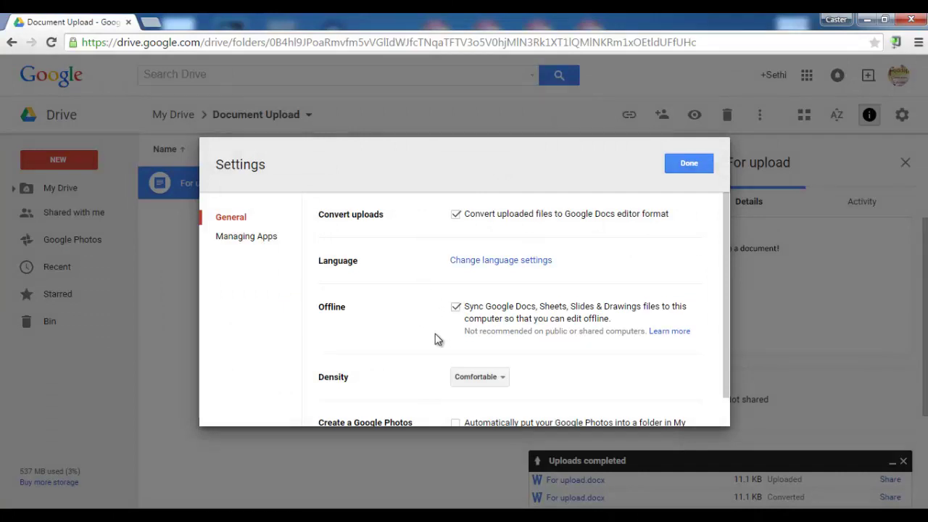
left_click(689, 165)
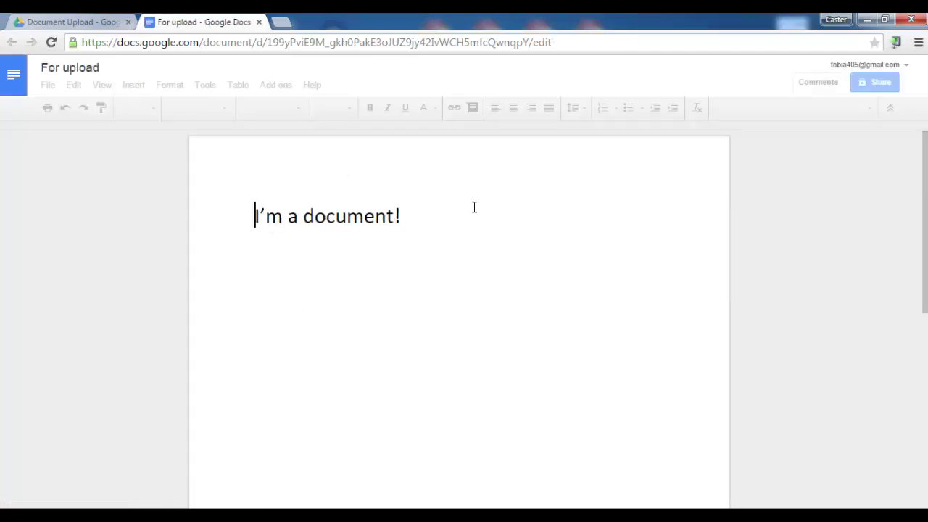
Step: Add a new line reading "ghjghjghjdsdssd" below "I'm a document!" in the For upload document
left_click(474, 208)
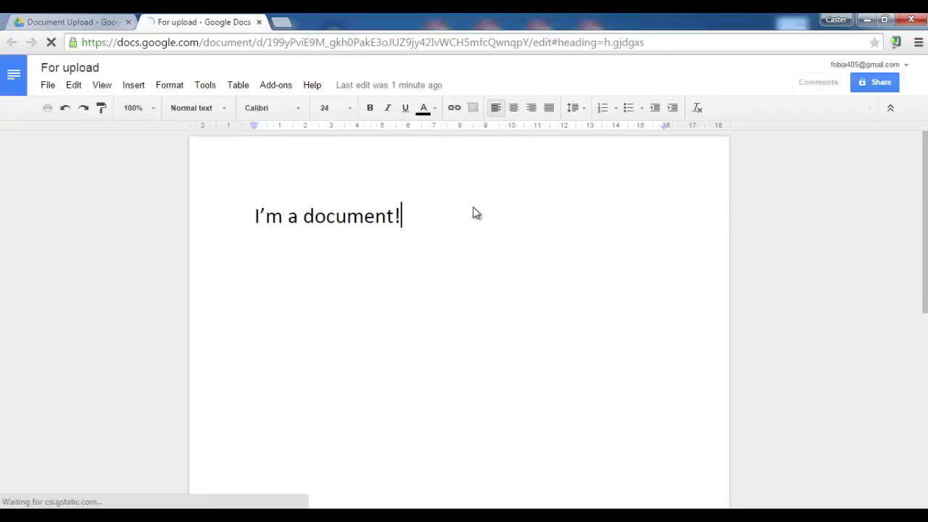
key("Return")
type("ghjghjghjdsdssd")
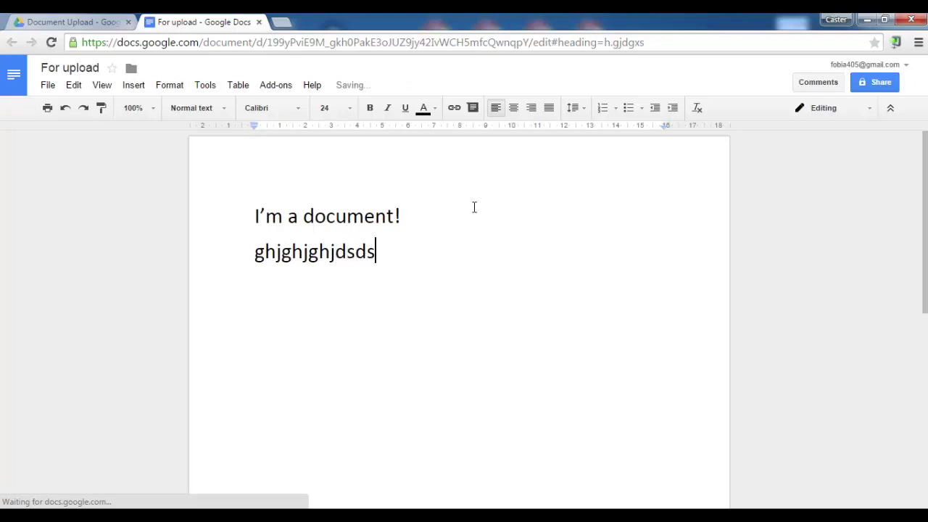
Step: Disconnect the computer from the BaanAgape wireless network and return to the document
mouse_move(356, 93)
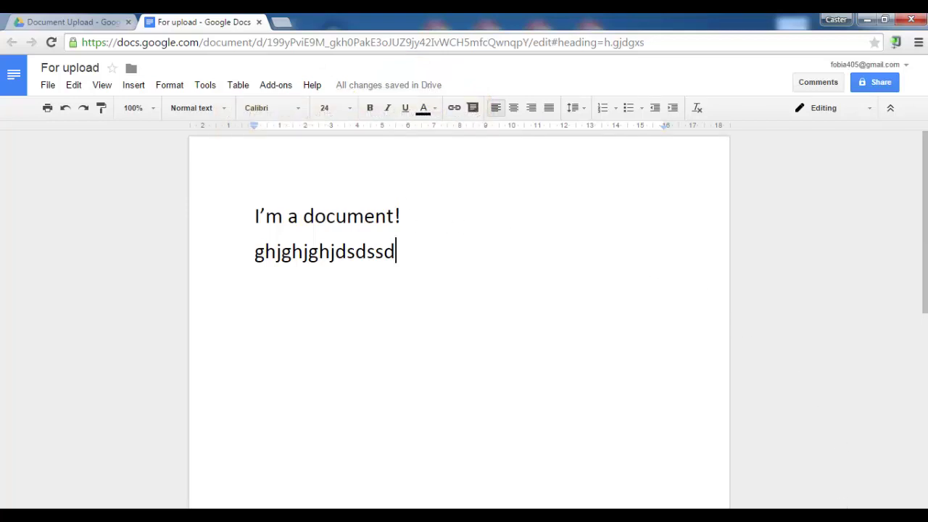
left_click(831, 326)
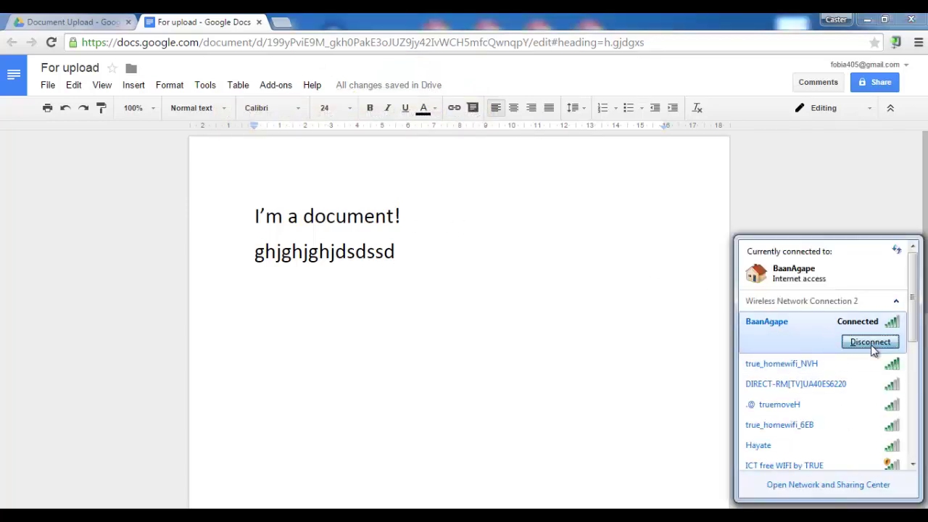
left_click(545, 317)
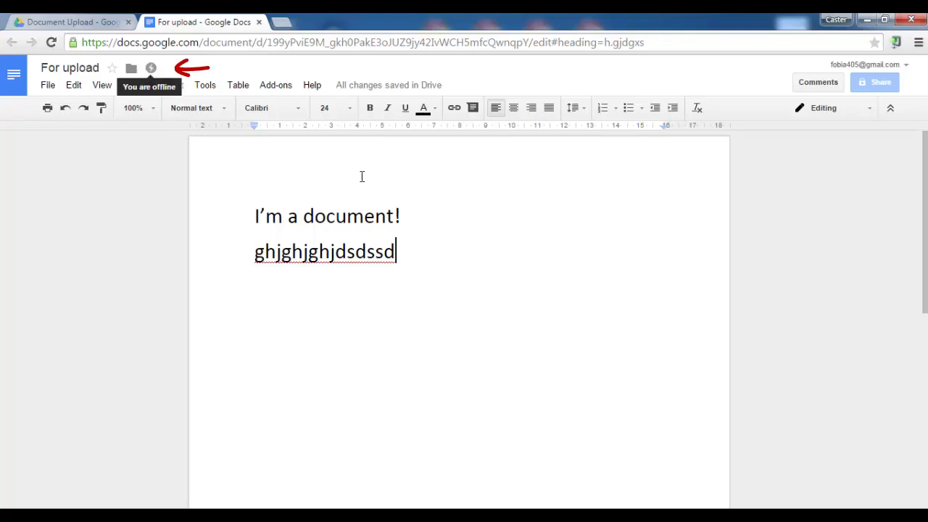
Step: Add a third line reading "khghjhjdsfdk" to the document while offline
key("Return")
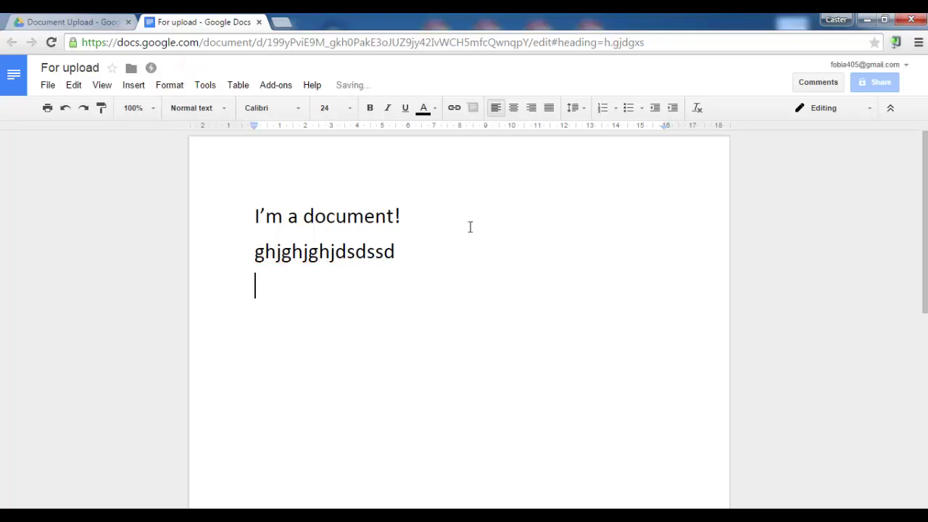
type("khghjhjdsfdk")
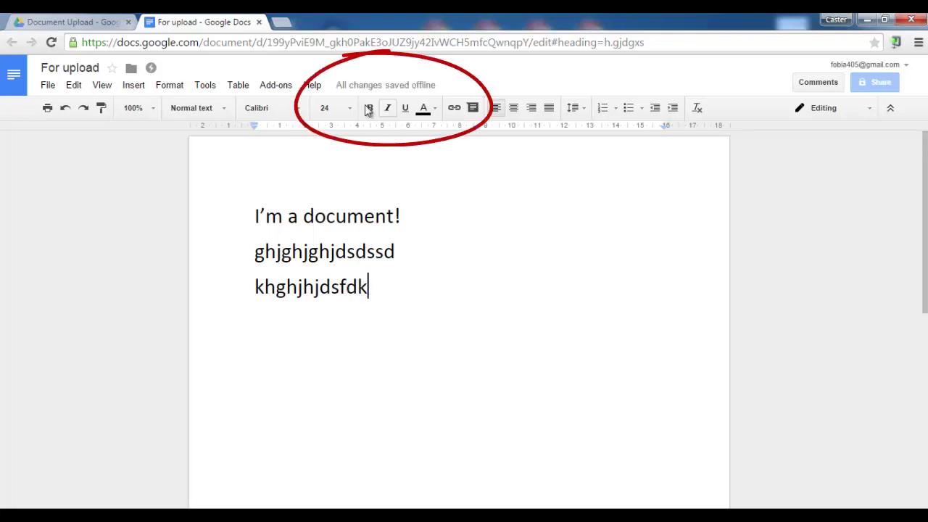
Step: Reconnect the computer to the BaanAgape wireless network
mouse_move(356, 87)
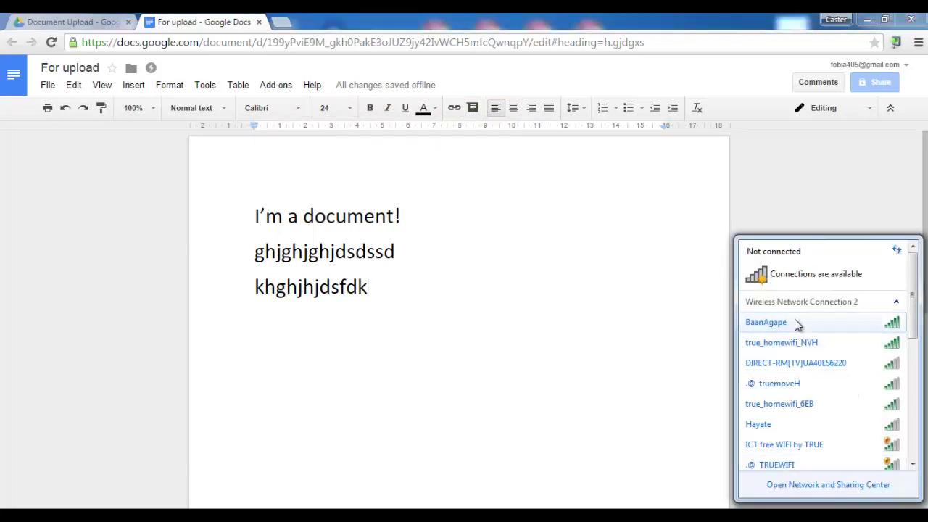
left_click(795, 321)
left_click(875, 343)
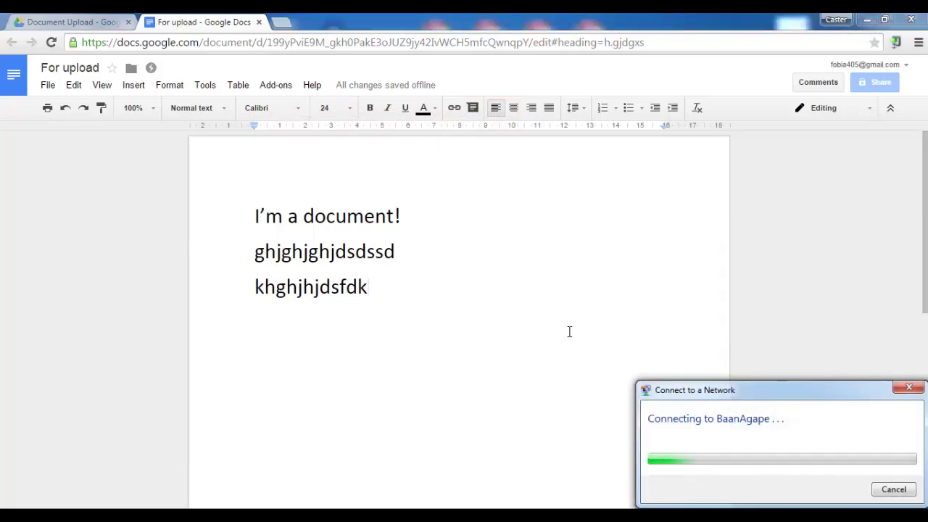